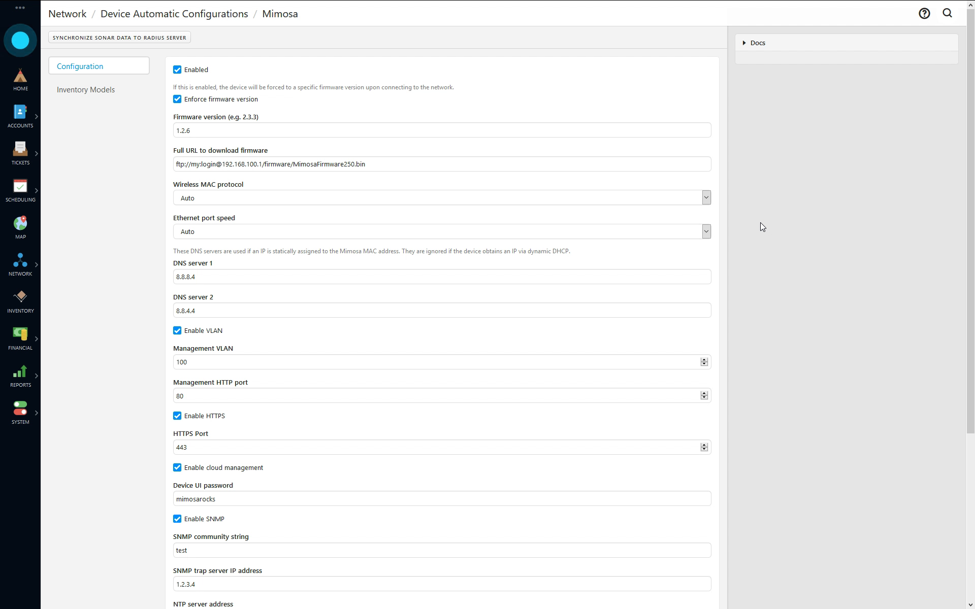
{"action": "left_click", "coordinate": [18, 271]}
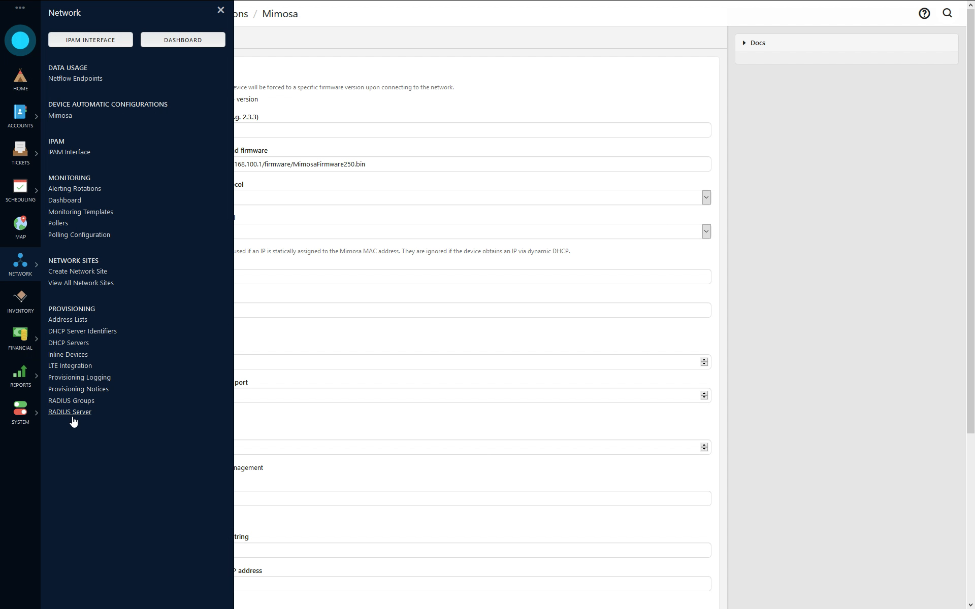
{"action": "left_click", "coordinate": [855, 276]}
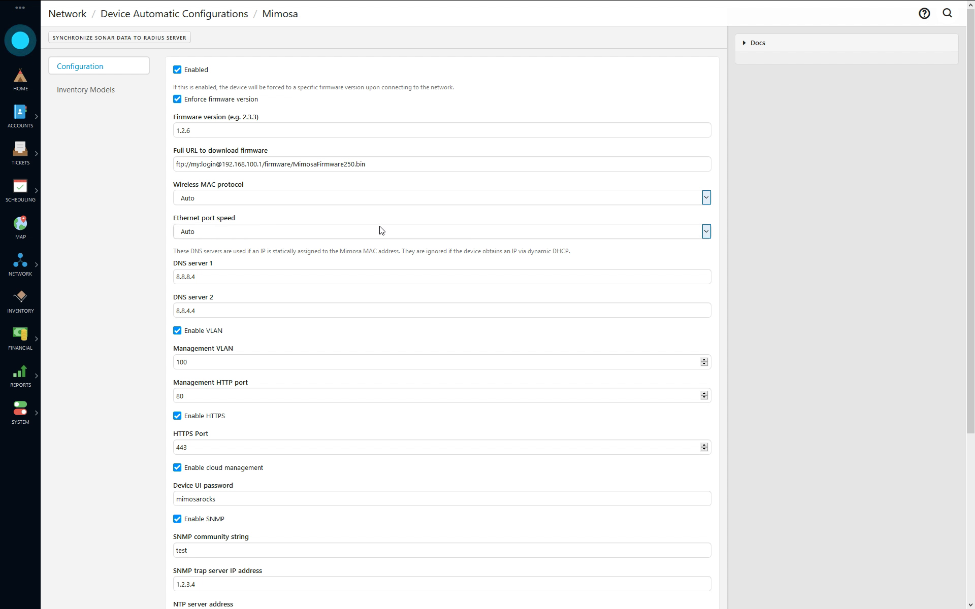
{"action": "left_click", "coordinate": [197, 74]}
{"action": "left_click", "coordinate": [196, 74]}
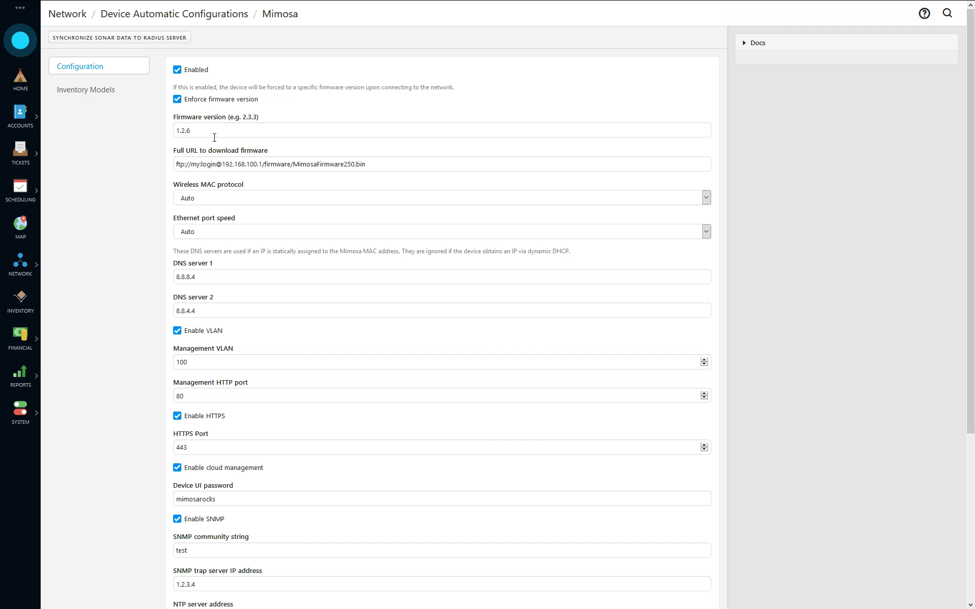
Set the enforced firmware version for the Mimosa devices to 2.5.0.
{"action": "left_click_drag", "start_coordinate": [216, 132], "coordinate": [143, 130]}
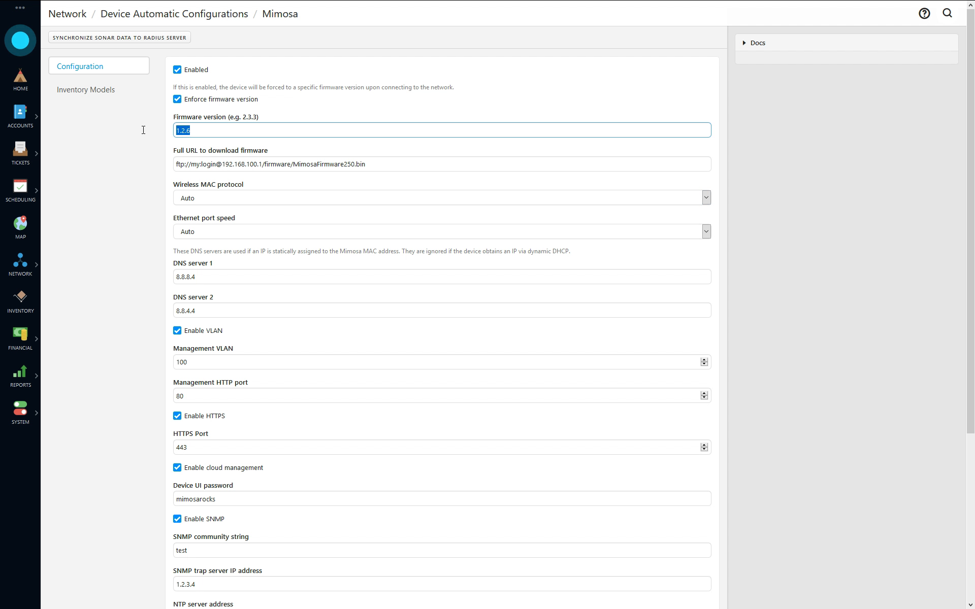
{"action": "type", "text": "2.5.0"}
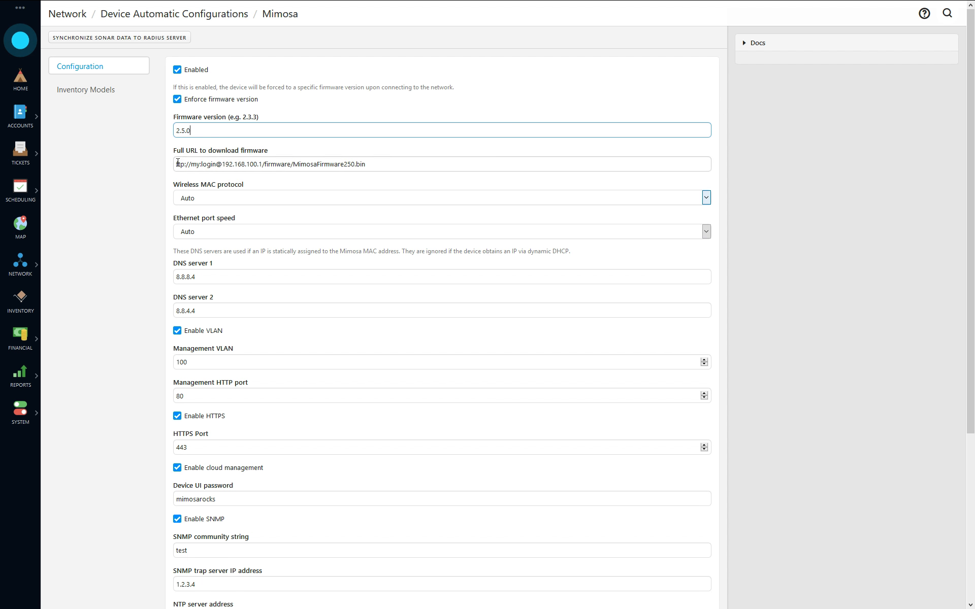
{"action": "left_click_drag", "start_coordinate": [175, 164], "coordinate": [367, 164]}
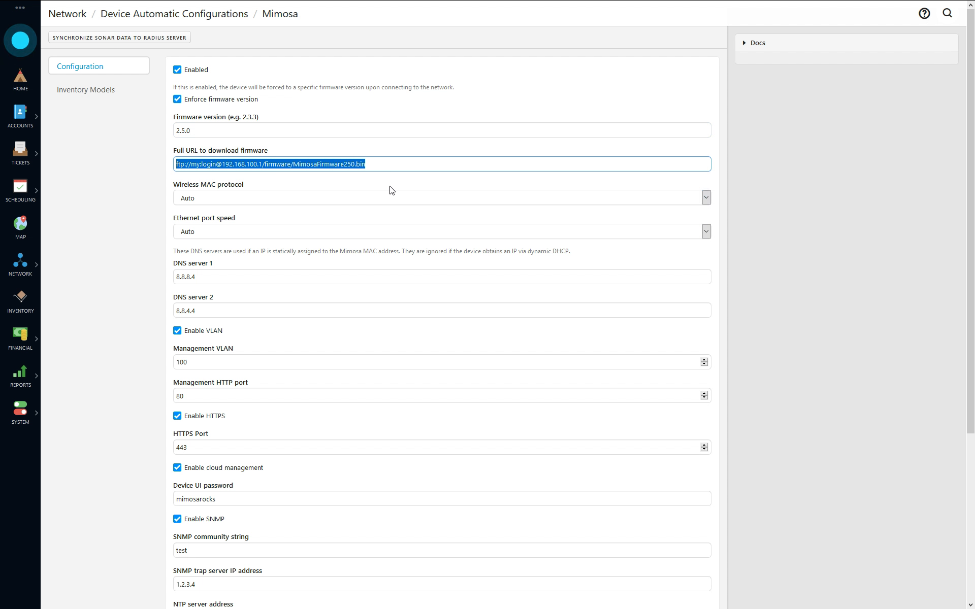
{"action": "left_click", "coordinate": [385, 190]}
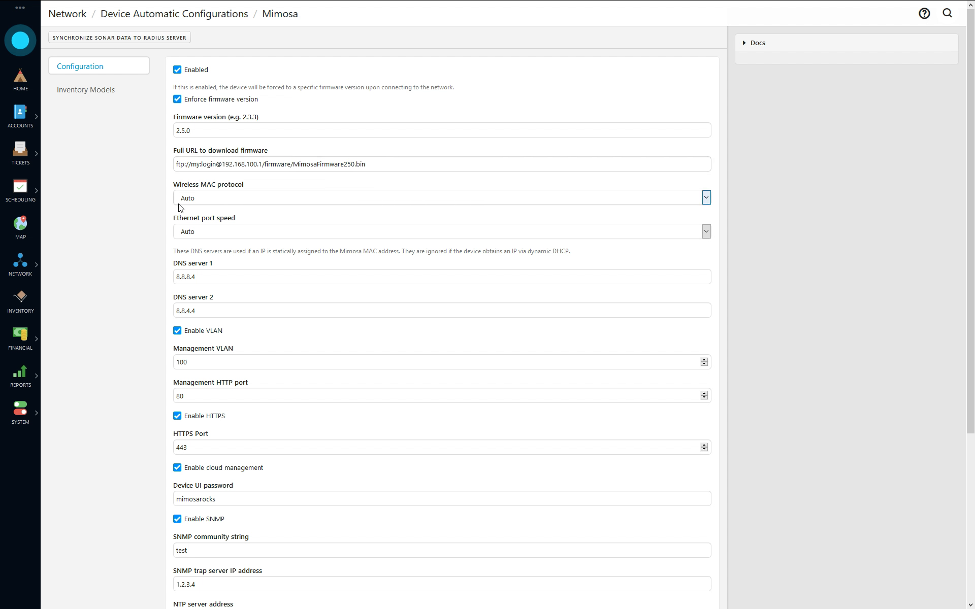
Review the available choices for the wireless MAC protocol and the Ethernet port speed.
{"action": "left_click", "coordinate": [235, 203]}
{"action": "left_click", "coordinate": [219, 211]}
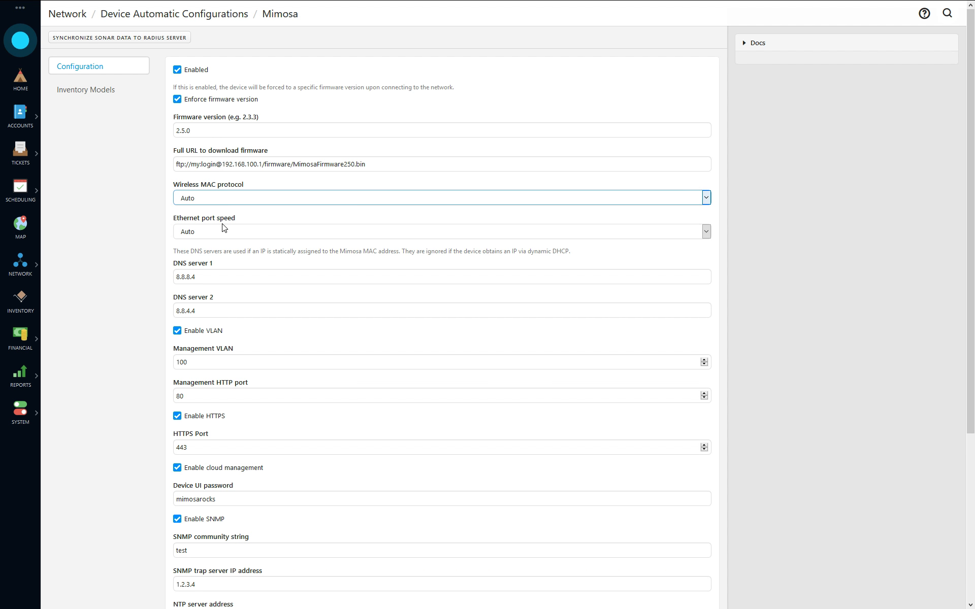
{"action": "left_click", "coordinate": [224, 231]}
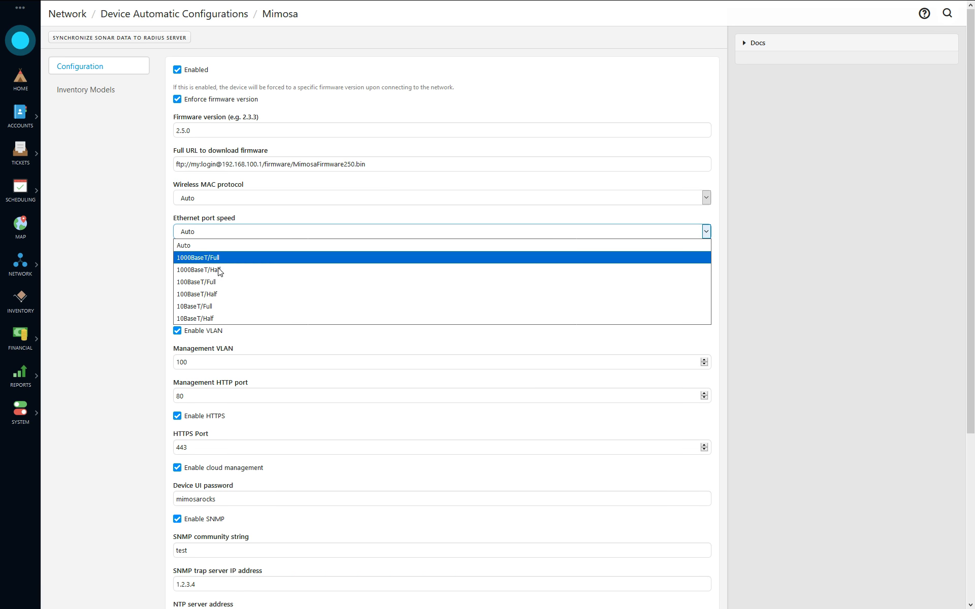
{"action": "left_click", "coordinate": [218, 233]}
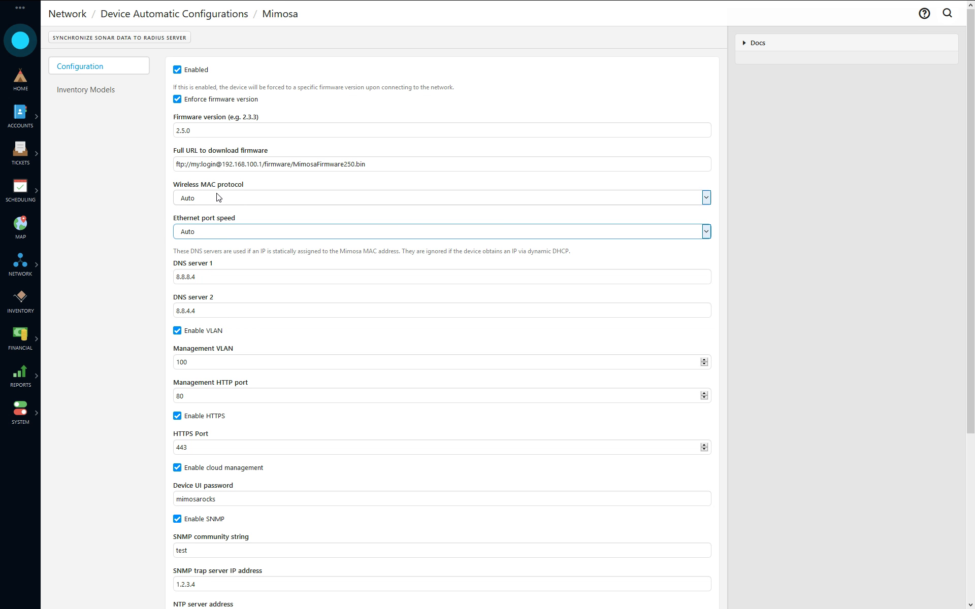
{"action": "left_click", "coordinate": [218, 235]}
{"action": "left_click", "coordinate": [213, 235]}
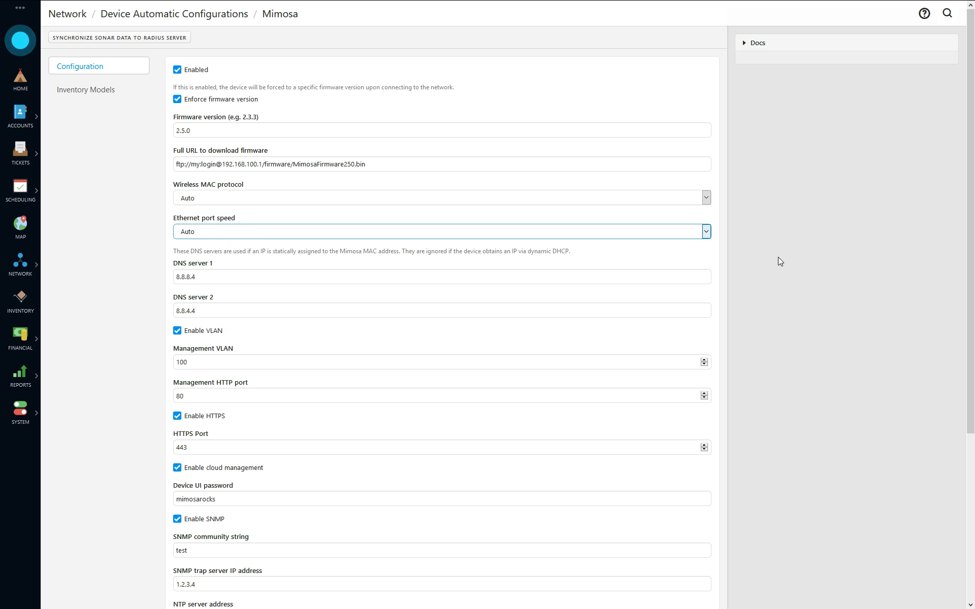
{"action": "left_click", "coordinate": [448, 260]}
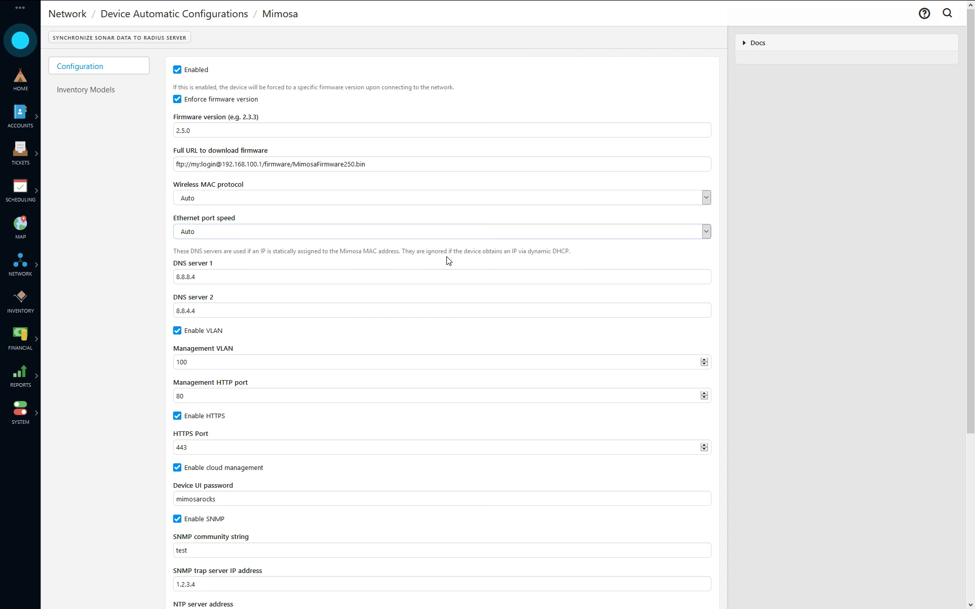
Examine the Enable VLAN option and the management VLAN field.
{"action": "scroll", "coordinate": [175, 238], "scroll_direction": "down", "scroll_amount": 1}
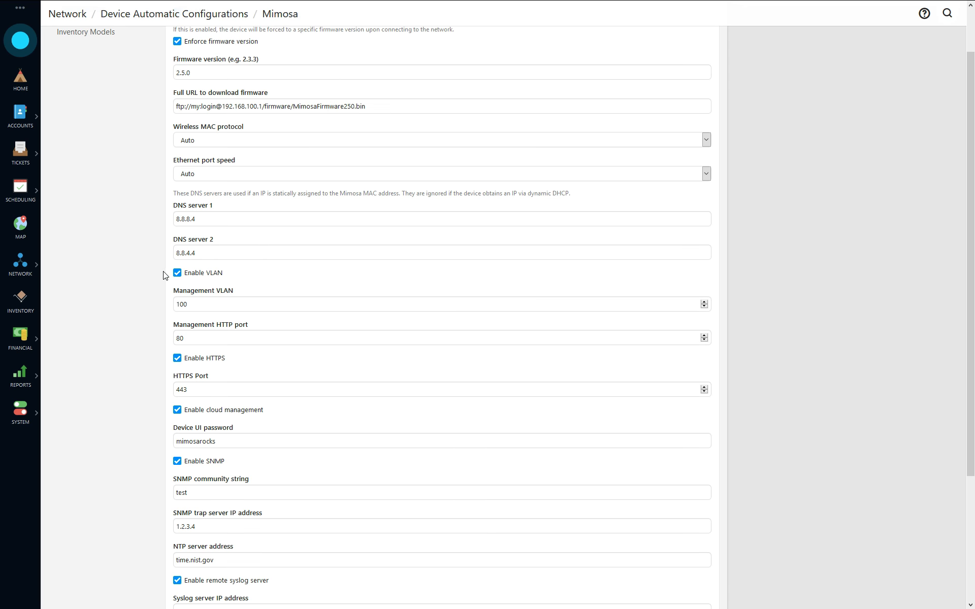
{"action": "scroll", "coordinate": [147, 271], "scroll_direction": "down", "scroll_amount": 2}
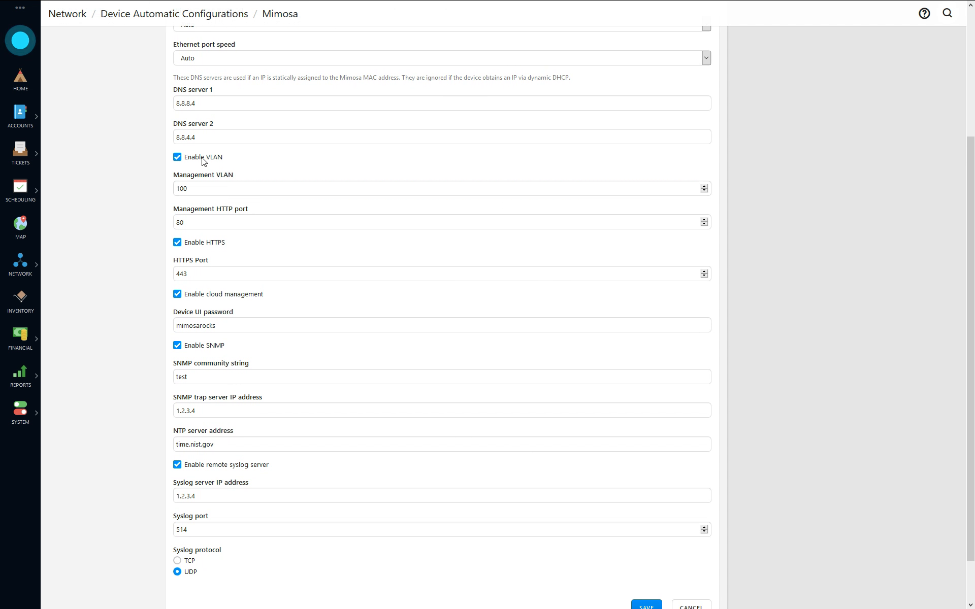
{"action": "left_click", "coordinate": [207, 159]}
{"action": "left_click", "coordinate": [208, 158]}
{"action": "left_click", "coordinate": [246, 193]}
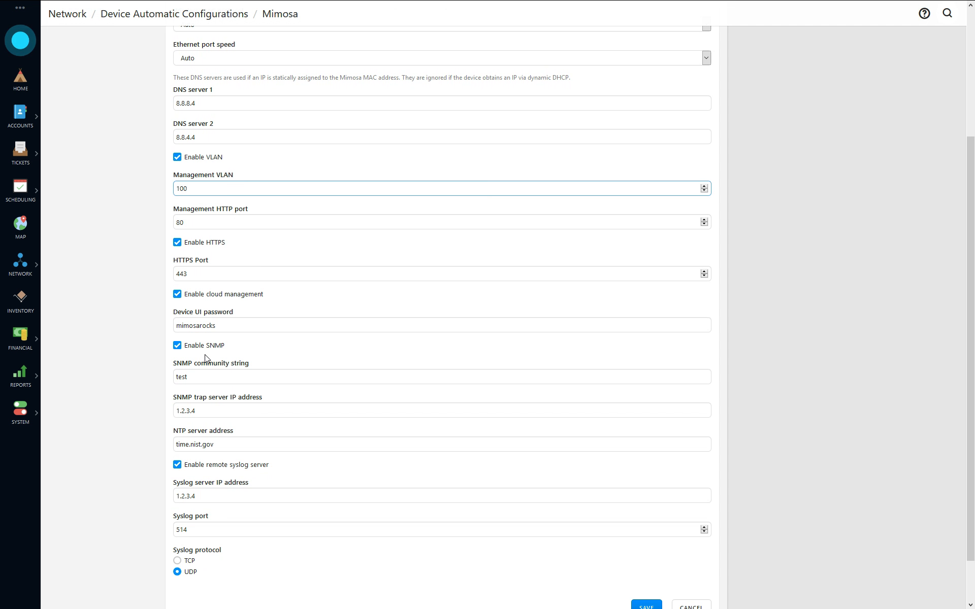
Set the management HTTP port to 8080 and the HTTPS port to 4443.
{"action": "left_click", "coordinate": [213, 225]}
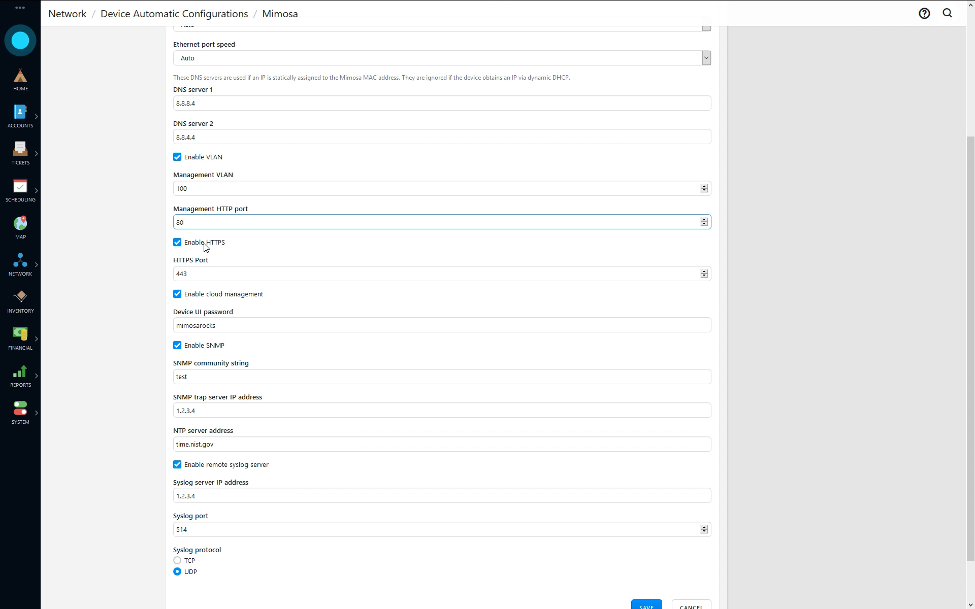
{"action": "left_click_drag", "start_coordinate": [214, 275], "coordinate": [178, 312]}
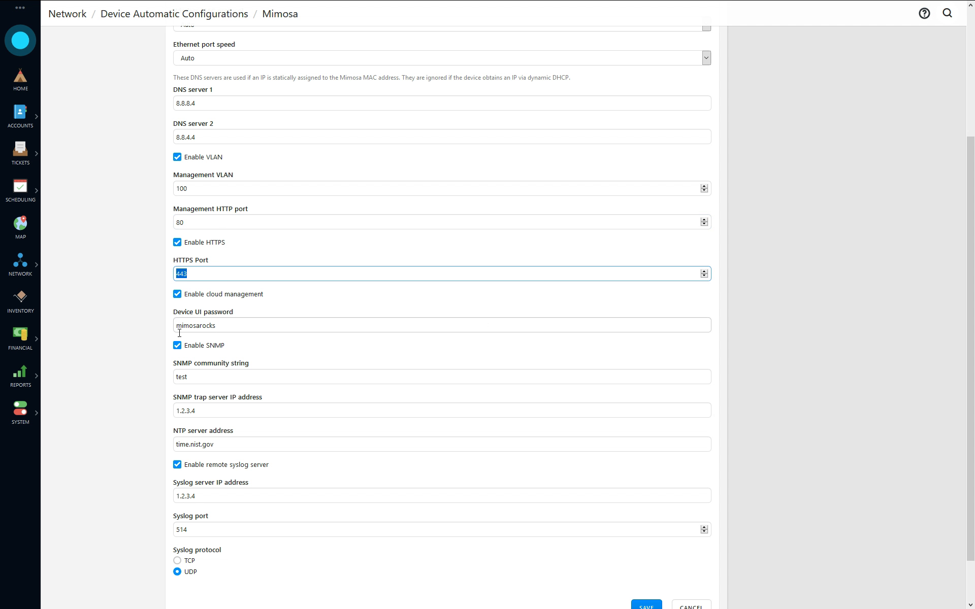
{"action": "left_click_drag", "start_coordinate": [193, 223], "coordinate": [152, 224]}
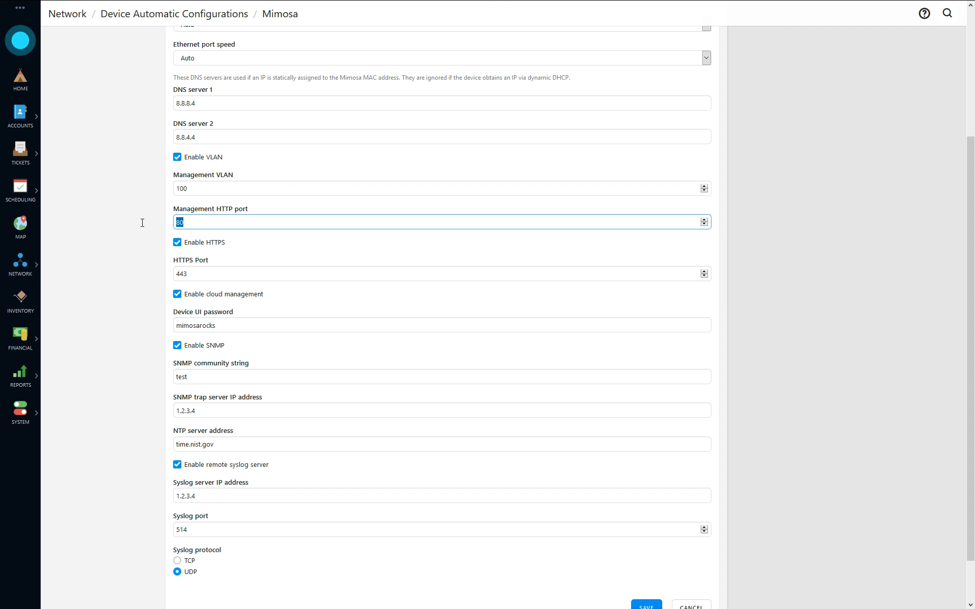
{"action": "type", "text": "8080"}
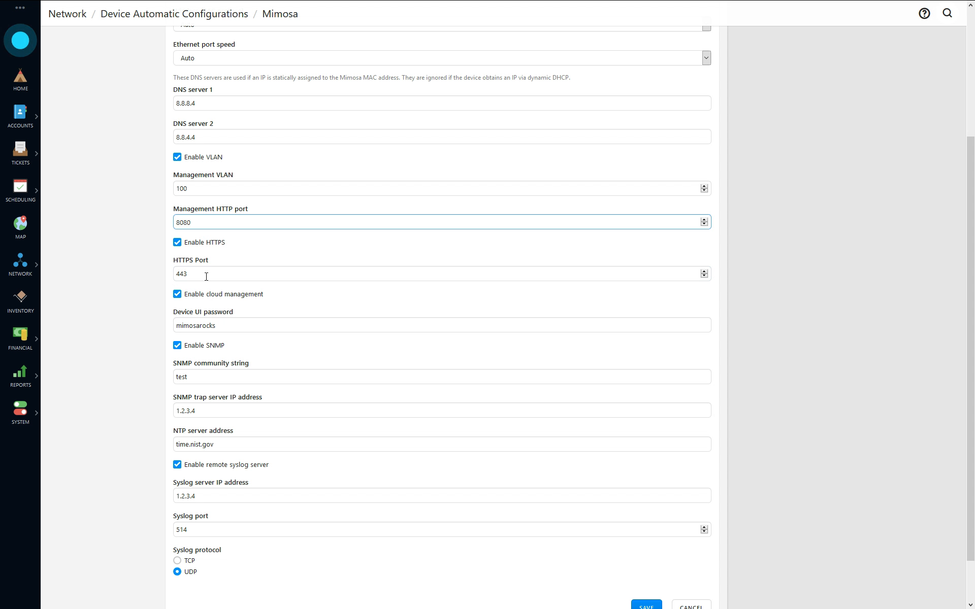
{"action": "left_click_drag", "start_coordinate": [205, 274], "coordinate": [127, 274]}
{"action": "type", "text": "4443"}
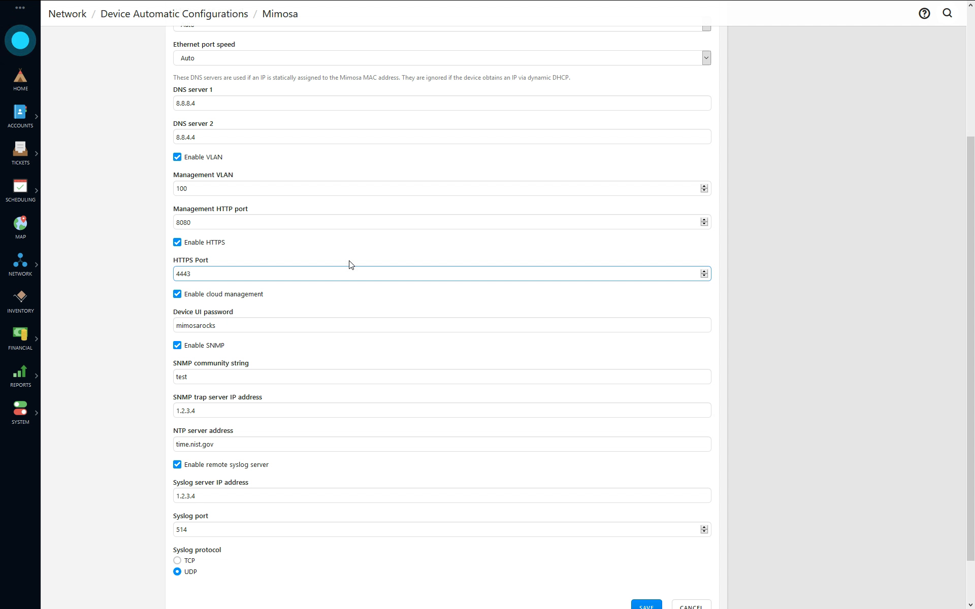
{"action": "left_click", "coordinate": [128, 279]}
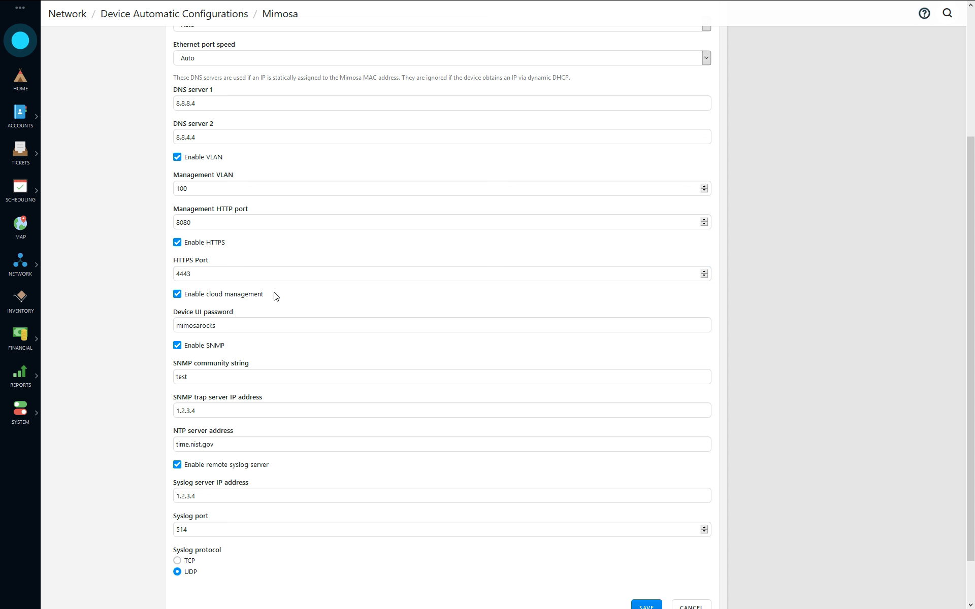
Review the cloud management, device UI password, SNMP and NTP server settings.
{"action": "left_click", "coordinate": [244, 295]}
{"action": "left_click", "coordinate": [217, 298]}
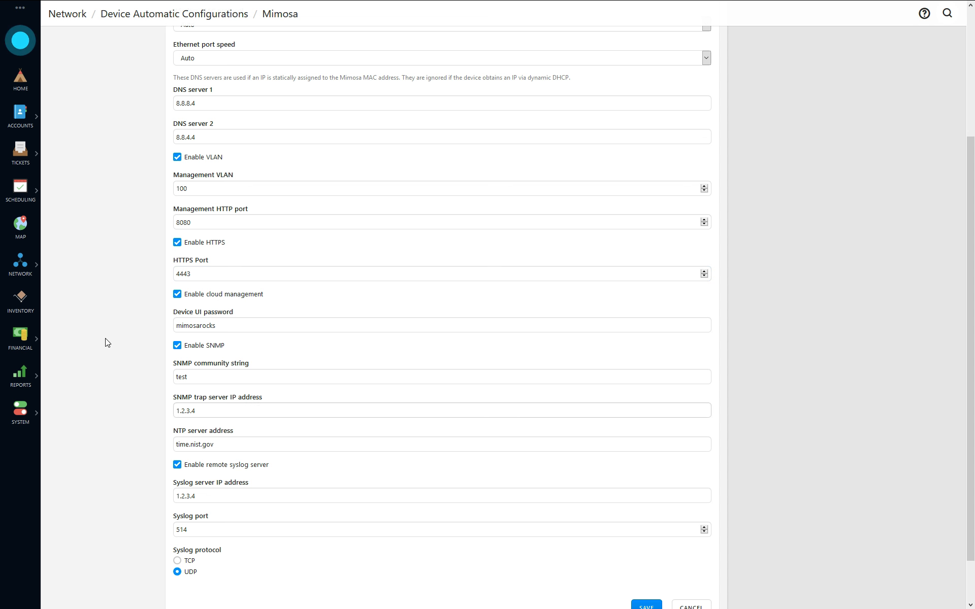
{"action": "scroll", "coordinate": [270, 340], "scroll_direction": "down", "scroll_amount": 2}
{"action": "left_click_drag", "start_coordinate": [238, 271], "coordinate": [156, 272]}
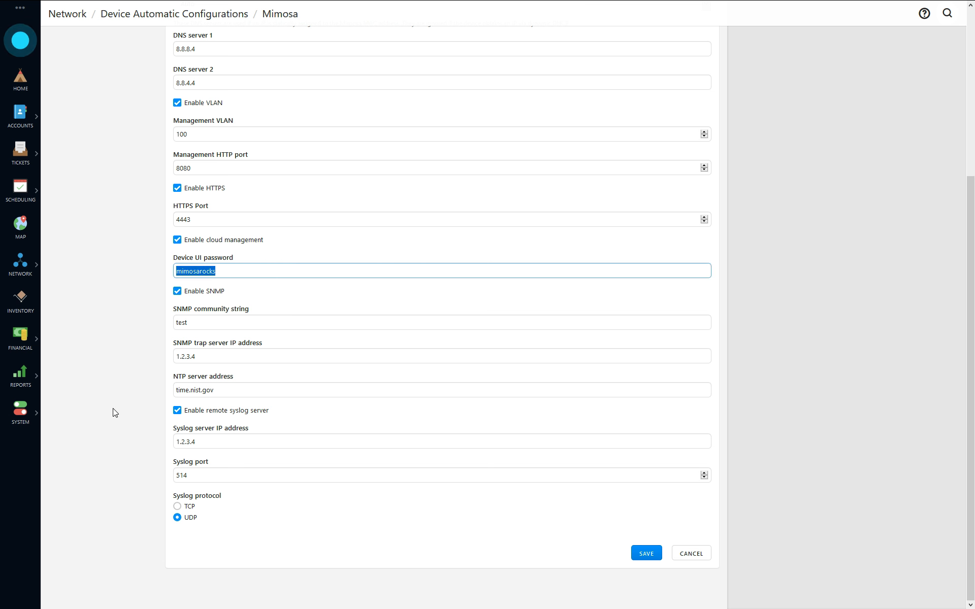
{"action": "left_click", "coordinate": [217, 291]}
{"action": "left_click", "coordinate": [217, 291]}
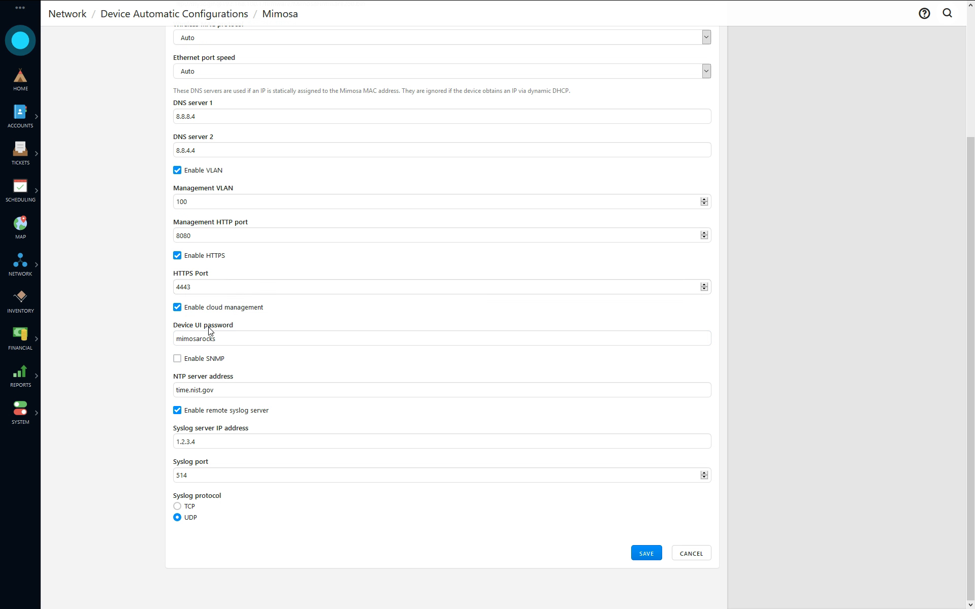
{"action": "left_click", "coordinate": [197, 361]}
{"action": "scroll", "coordinate": [298, 339], "scroll_direction": "down", "scroll_amount": 1}
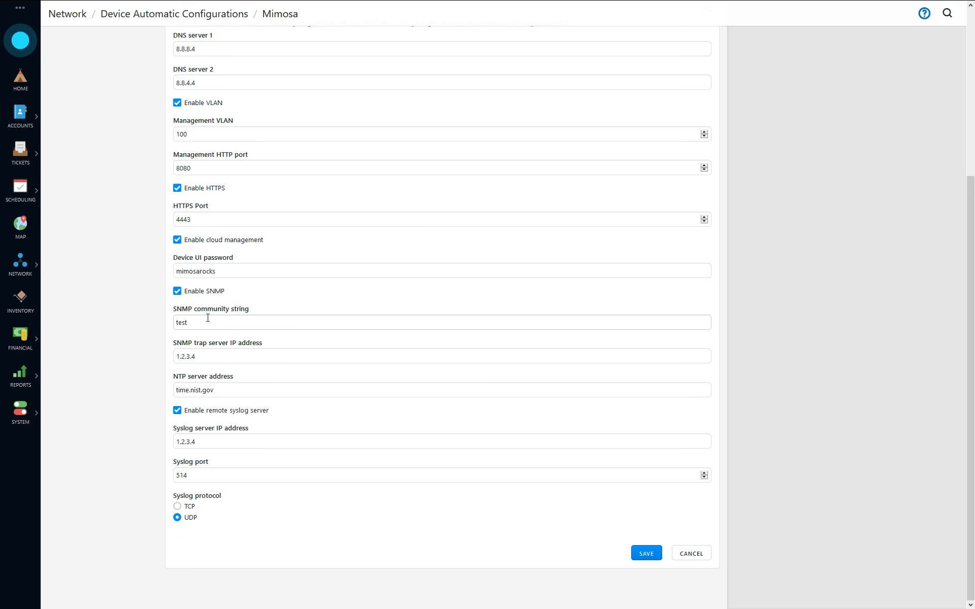
{"action": "double_click", "coordinate": [242, 359]}
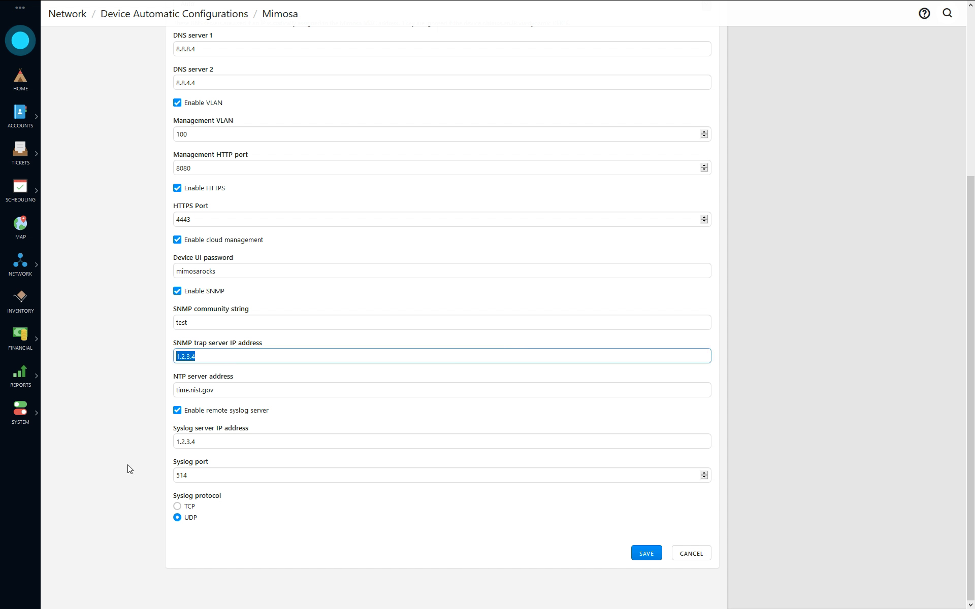
{"action": "double_click", "coordinate": [223, 390]}
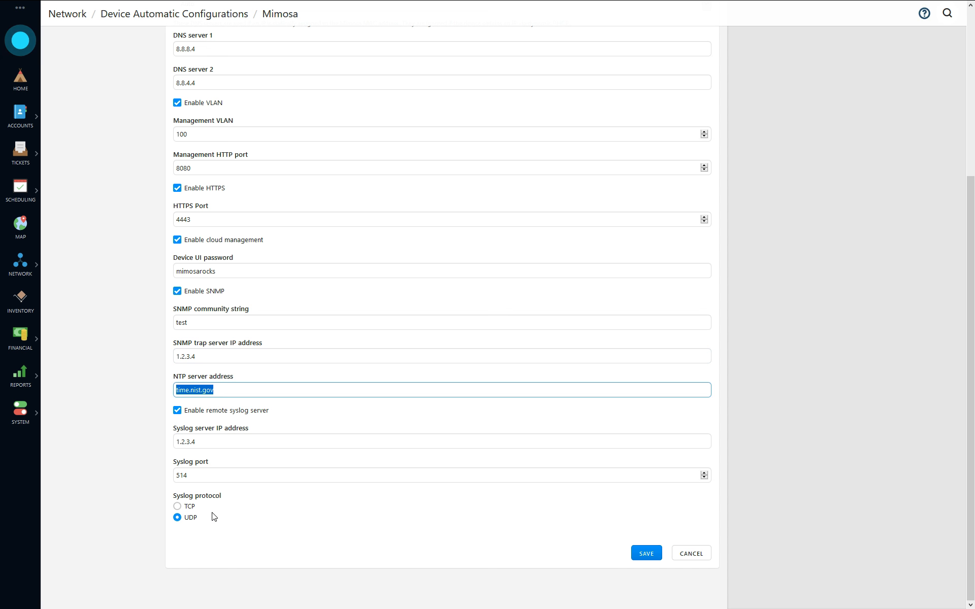
Check through the whole Mimosa configuration and save it.
{"action": "scroll", "coordinate": [146, 217], "scroll_direction": "up", "scroll_amount": 5}
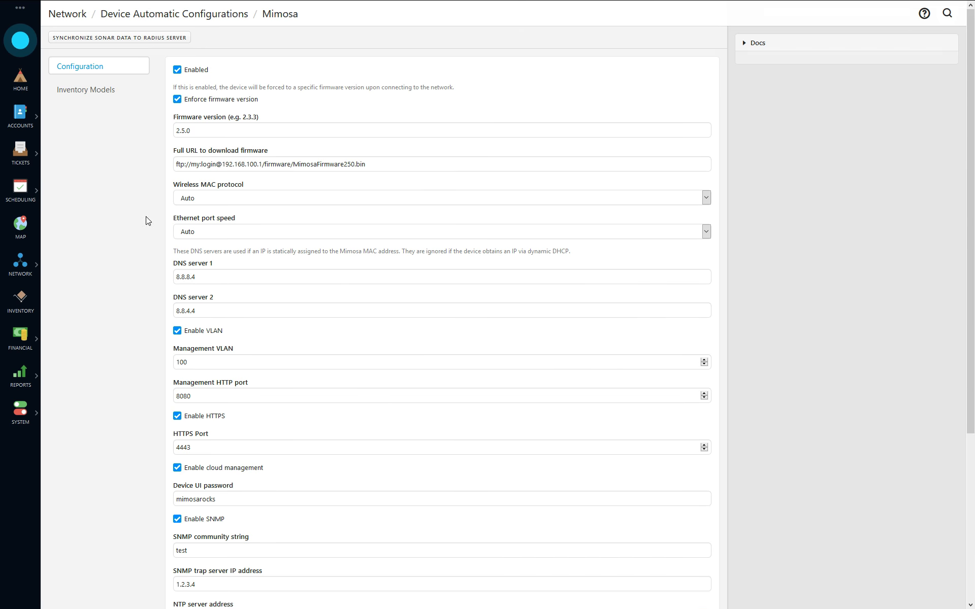
{"action": "scroll", "coordinate": [363, 503], "scroll_direction": "down", "scroll_amount": 5}
{"action": "scroll", "coordinate": [254, 302], "scroll_direction": "up", "scroll_amount": 5}
{"action": "scroll", "coordinate": [425, 342], "scroll_direction": "down", "scroll_amount": 5}
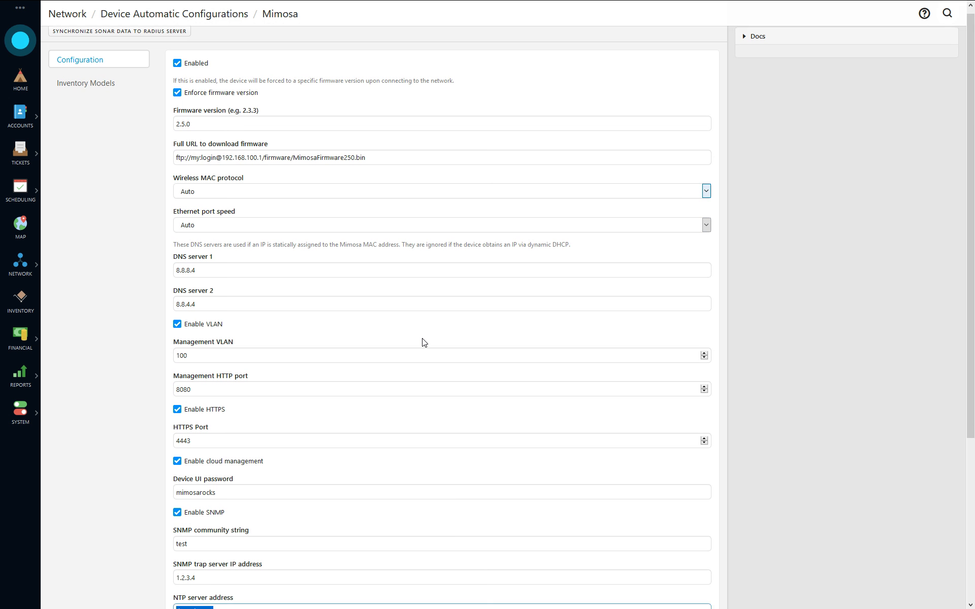
{"action": "left_click", "coordinate": [823, 423]}
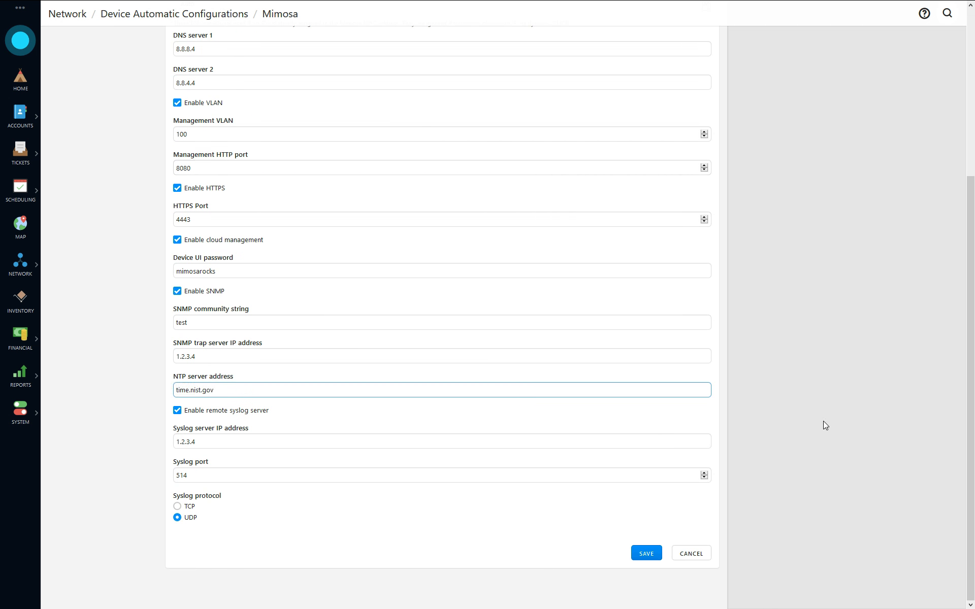
{"action": "left_click", "coordinate": [652, 557]}
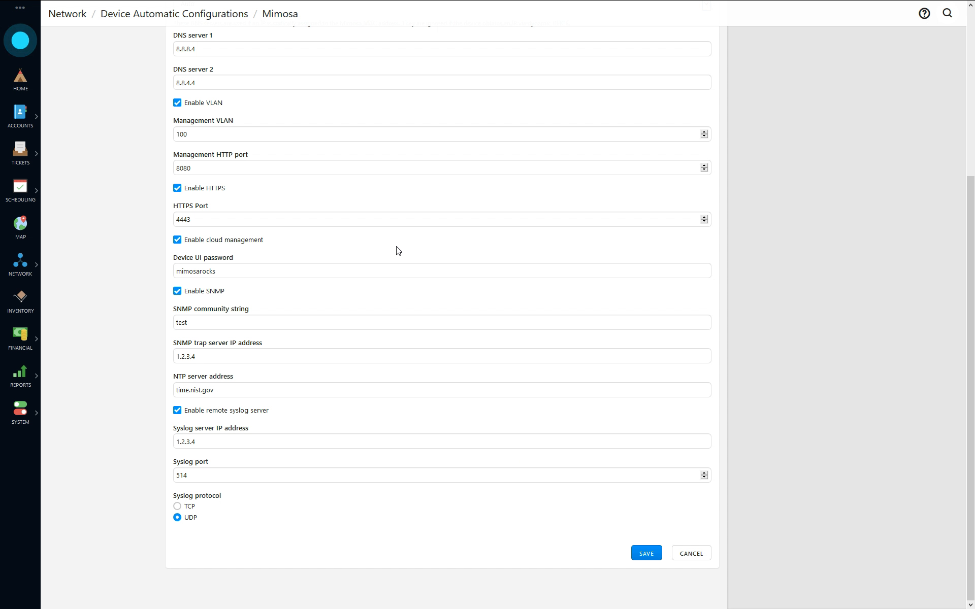
Open the Mimosa inventory models and review the serial number and MAC field assignments for the Mimosa C5.
{"action": "scroll", "coordinate": [523, 287], "scroll_direction": "up", "scroll_amount": 5}
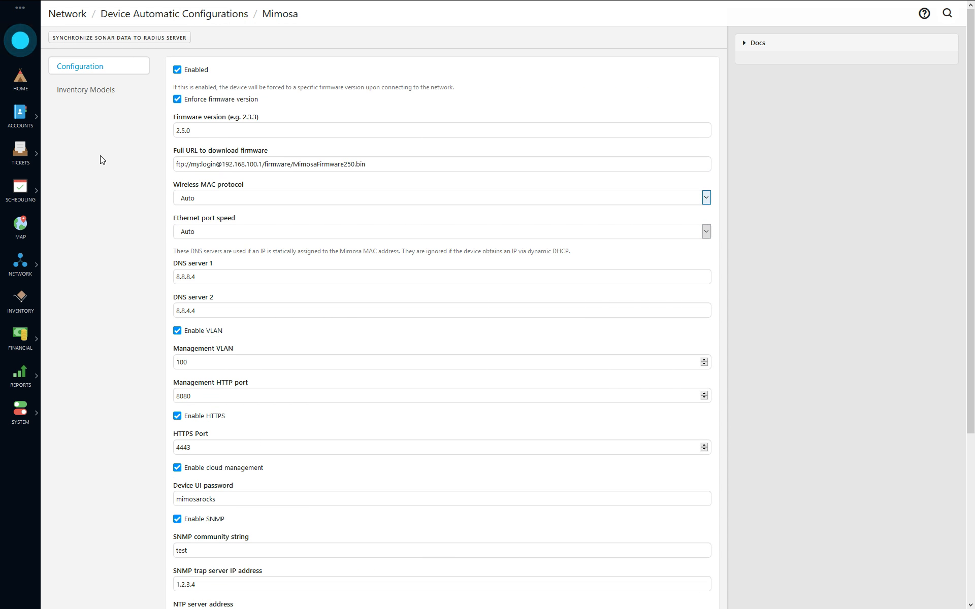
{"action": "left_click", "coordinate": [79, 92]}
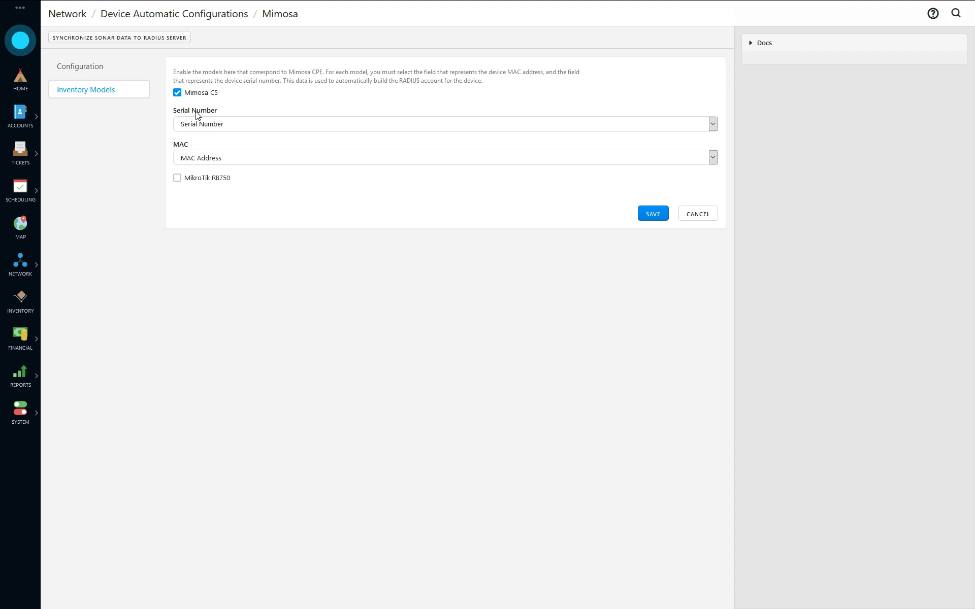
{"action": "left_click", "coordinate": [224, 125]}
{"action": "left_click", "coordinate": [202, 164]}
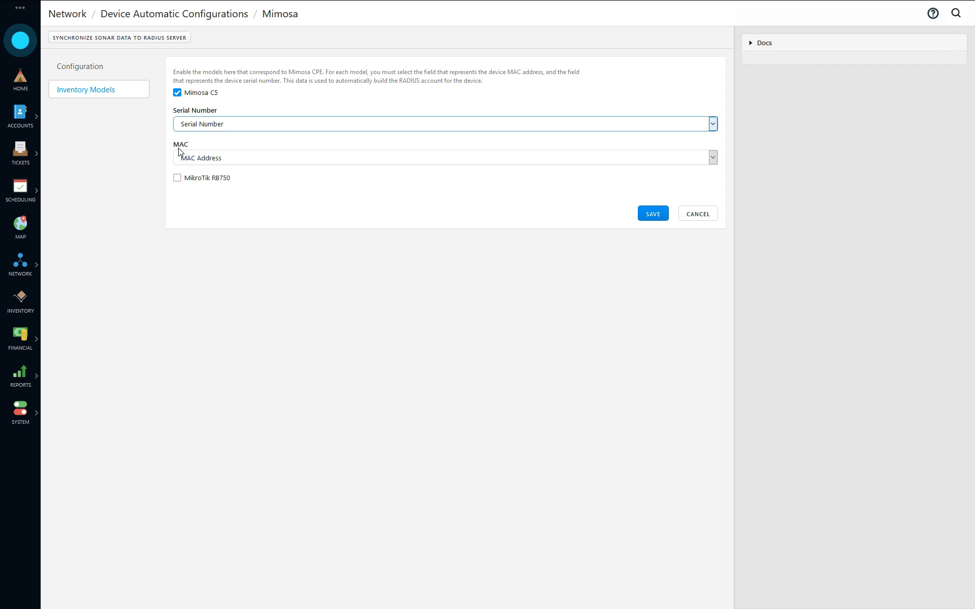
{"action": "left_click", "coordinate": [216, 159]}
{"action": "left_click", "coordinate": [206, 184]}
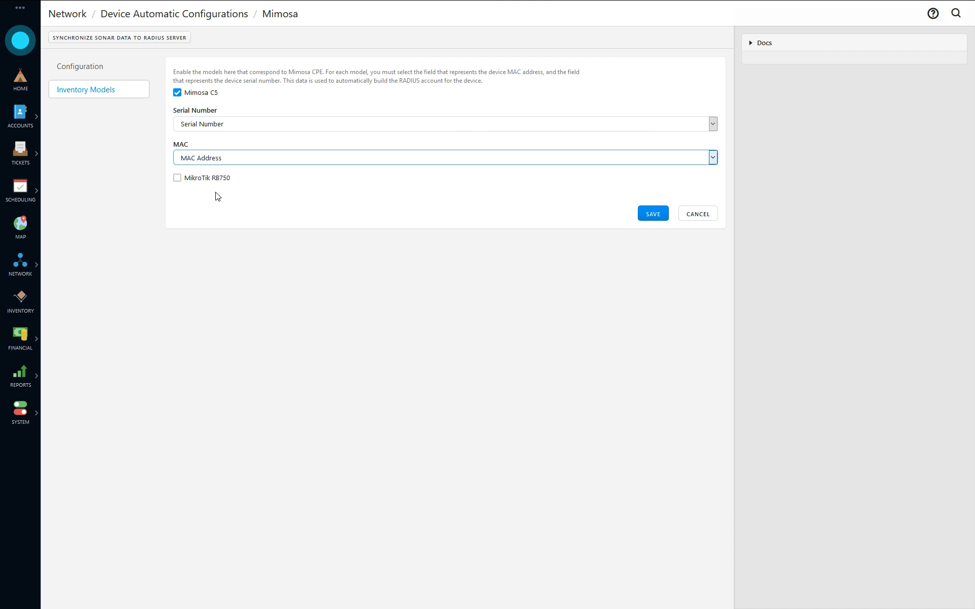